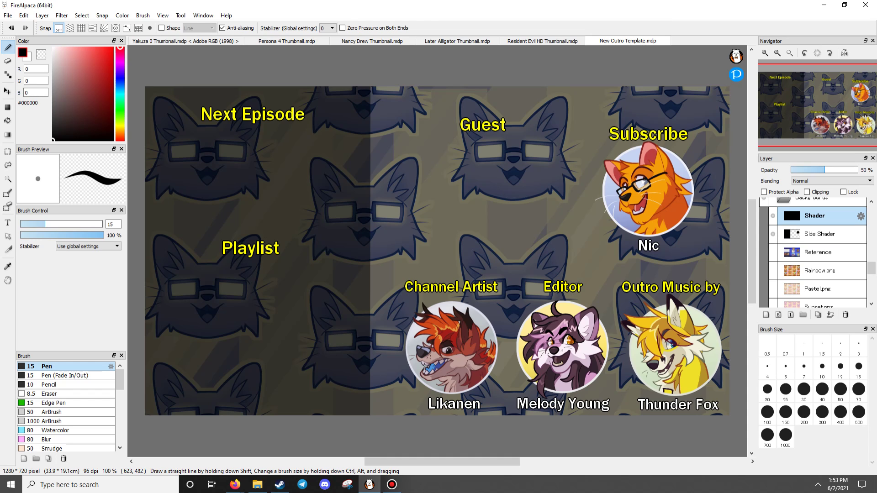
scroll(816, 253, "up", 3)
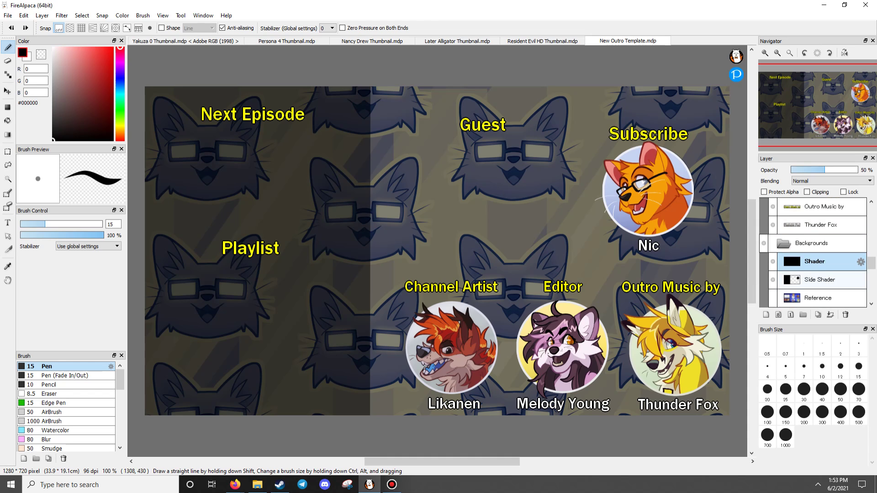
scroll(815, 254, "up", 2)
scroll(815, 254, "up", 2)
scroll(815, 253, "down", 2)
scroll(816, 254, "down", 2)
scroll(815, 254, "down", 2)
scroll(816, 254, "down", 2)
scroll(815, 253, "down", 2)
scroll(816, 254, "down", 2)
left_click(815, 261)
mouse_move(399, 277)
left_mouse_down()
mouse_move(427, 266)
mouse_move(510, 281)
left_mouse_up()
key("ctrl+z")
key("ctrl+z")
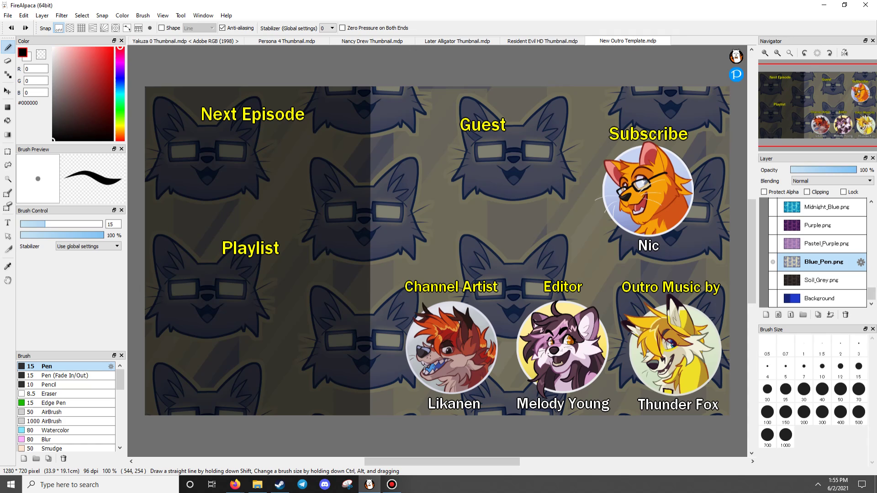
- Undo a test stroke, then hide the cat pattern and shading to show the plain dark blue background
left_click_drag(436, 233, 424, 162)
key("ctrl+z")
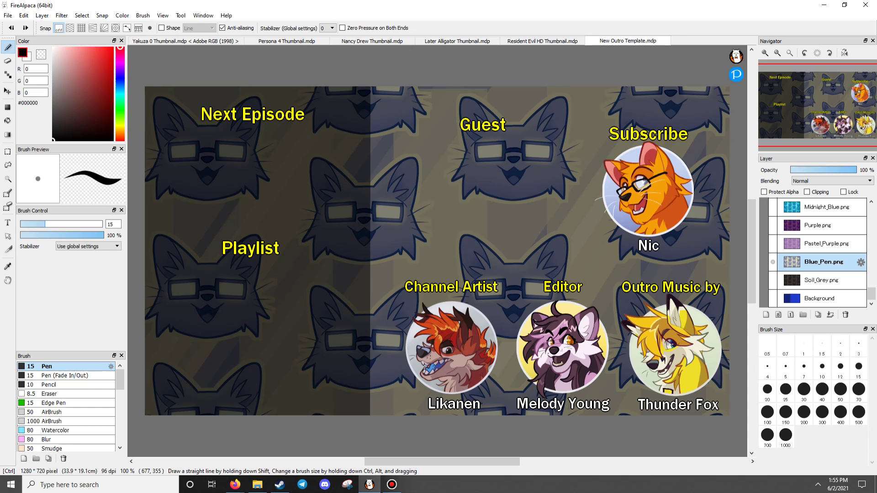
scroll(816, 254, "up", 2)
scroll(815, 253, "up", 2)
scroll(815, 254, "up", 2)
scroll(816, 254, "up", 2)
scroll(815, 253, "down", 2)
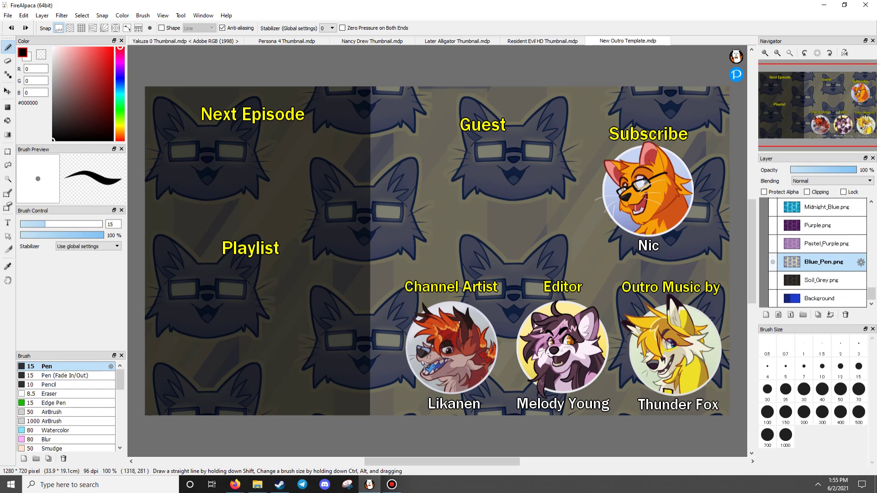
left_click(774, 262)
left_click(773, 298)
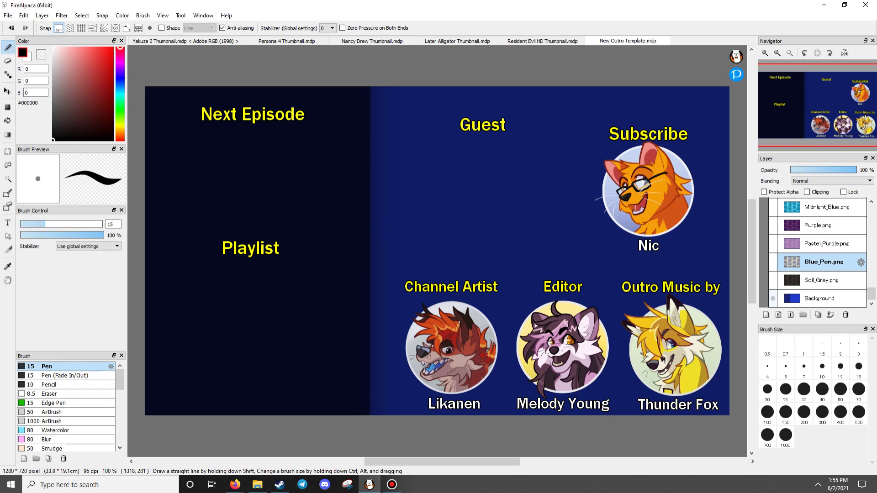
scroll(815, 253, "up", 2)
scroll(815, 253, "up", 2)
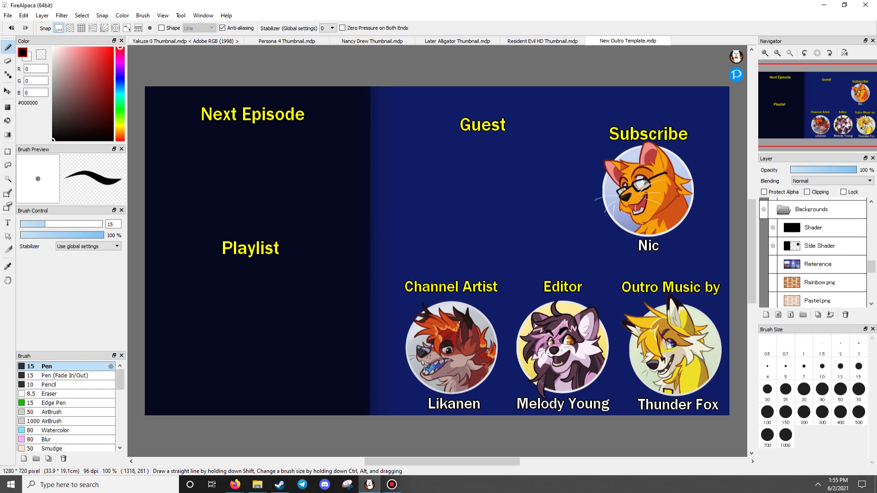
left_click(772, 228)
left_click(773, 246)
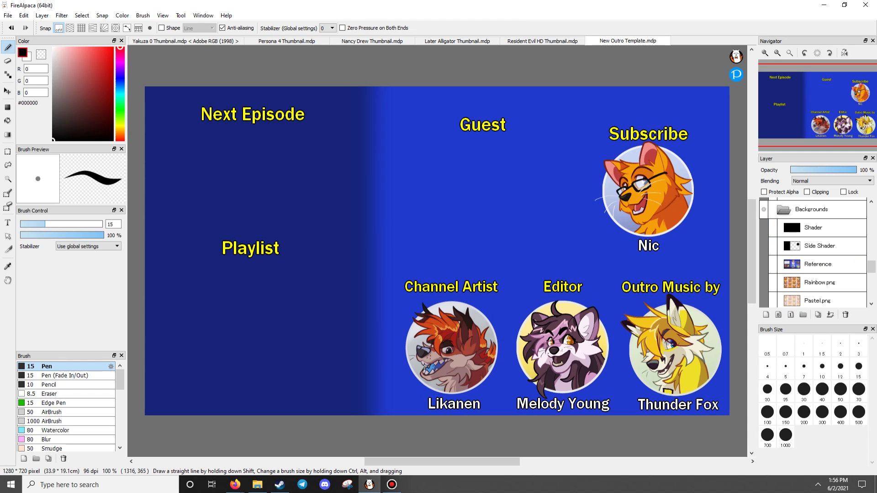
scroll(816, 254, "down", 5)
scroll(816, 253, "down", 5)
- Preview the dark, light, purple, light-blue, pale blue, green and dark-green cat patterns
left_click(773, 280)
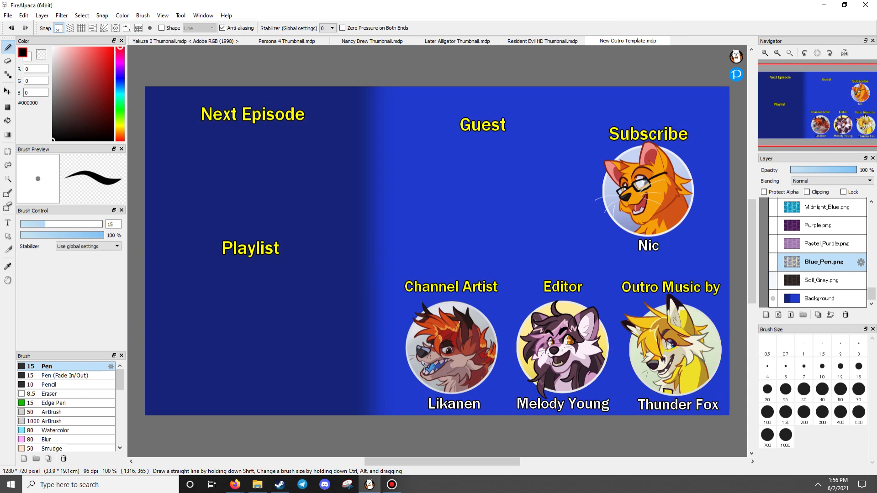
left_click(773, 262)
left_click(772, 243)
scroll(772, 256, "up", 1)
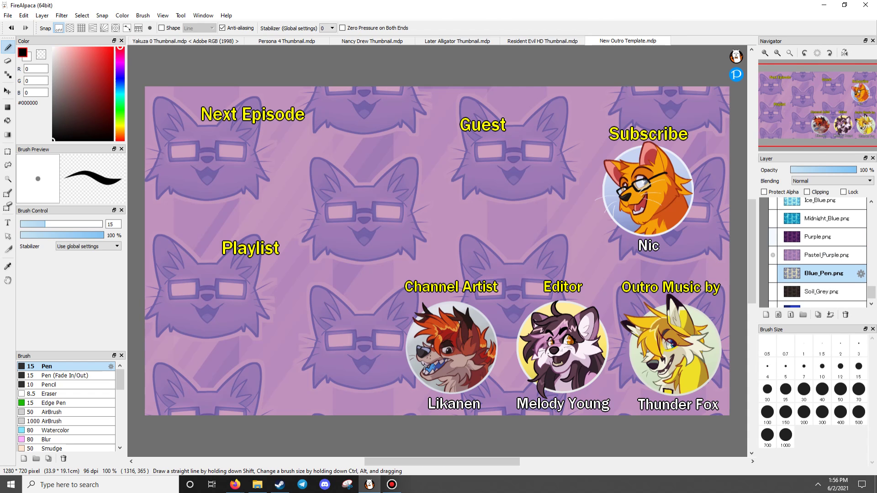
left_click(773, 236)
scroll(815, 253, "up", 1)
left_click(774, 235)
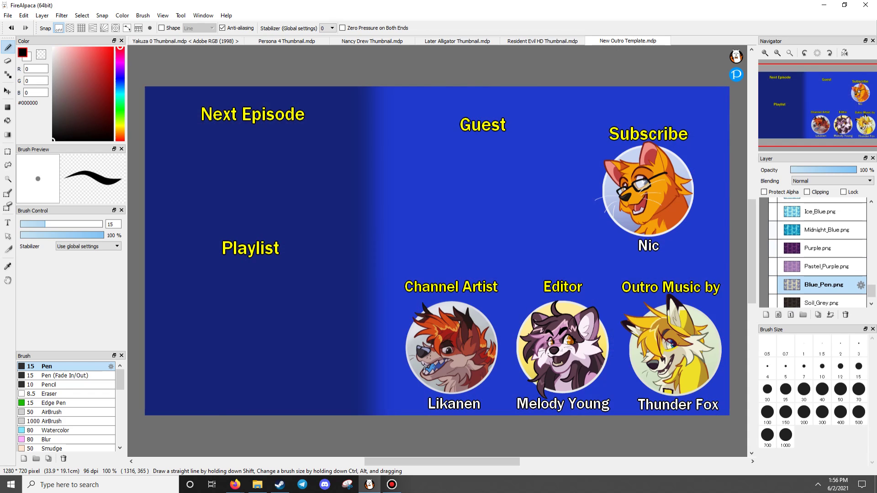
scroll(815, 254, "up", 1)
left_click(773, 252)
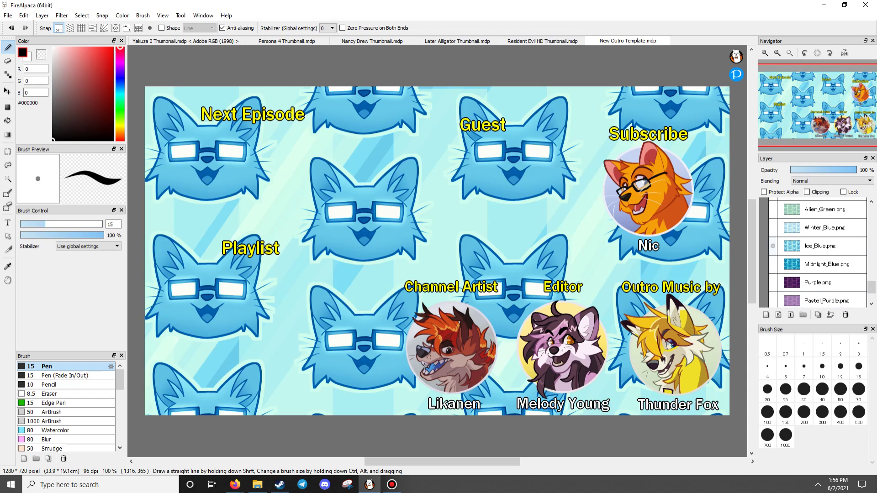
left_click(774, 252)
scroll(815, 253, "up", 1)
scroll(772, 245, "up", 1)
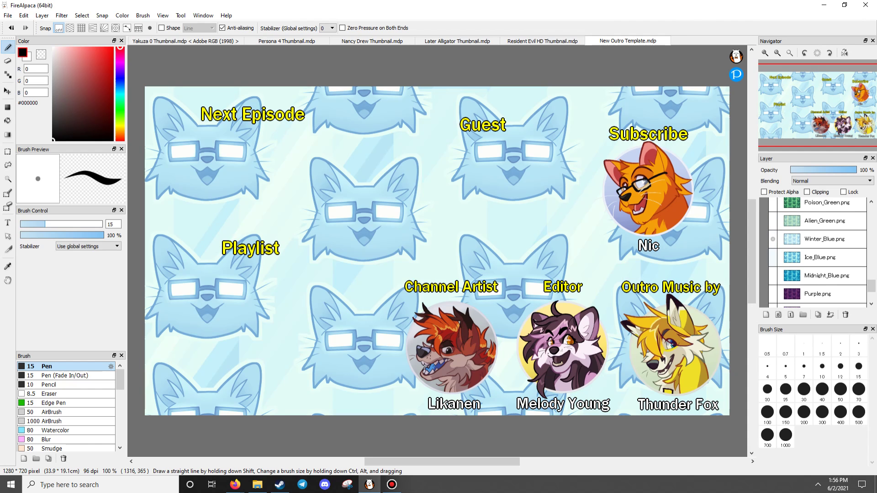
left_click(772, 246)
scroll(773, 246, "up", 1)
left_click(773, 244)
left_click(773, 224)
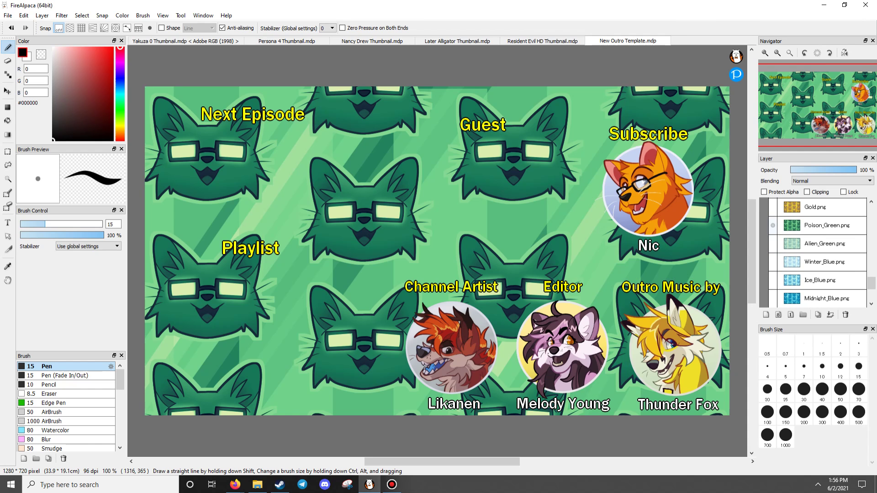
scroll(816, 254, "up", 1)
- Preview the gold, pink, orange-pink, pale pastel and pastel-rainbow cat patterns
left_click(773, 271)
left_click(773, 253)
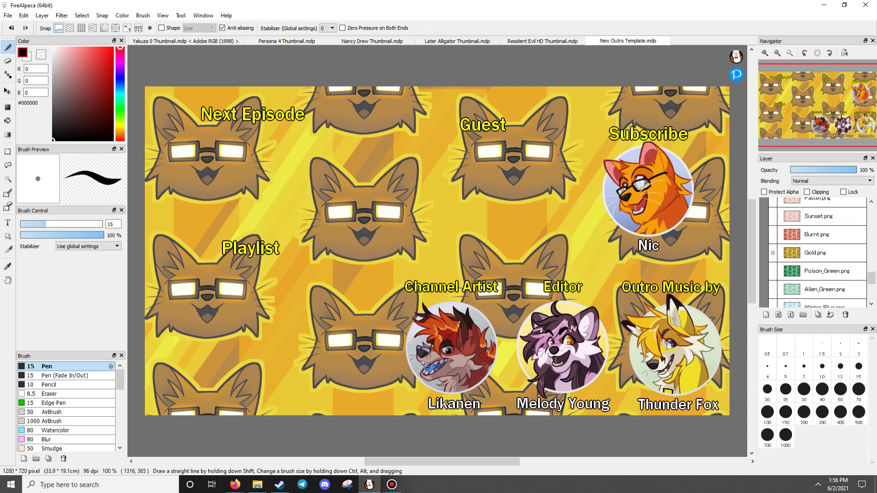
left_click(773, 253)
left_click(773, 216)
left_click(773, 253)
left_click(773, 253)
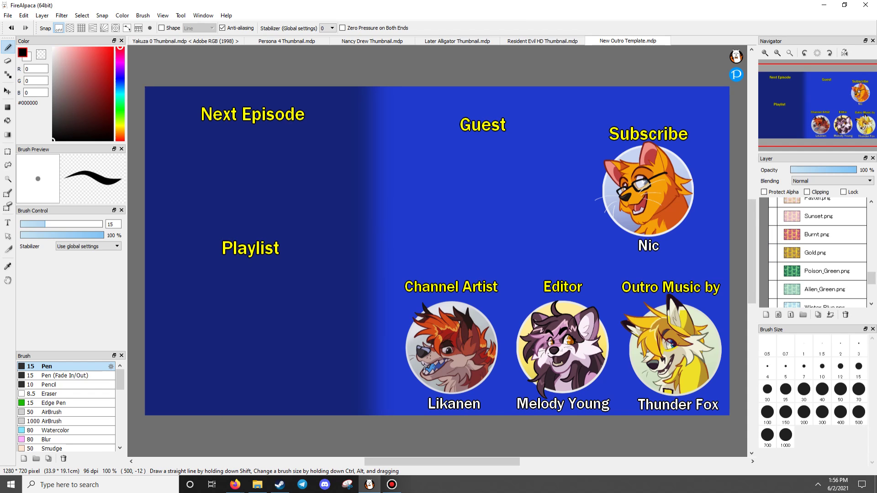
left_click(773, 216)
scroll(815, 253, "up", 1)
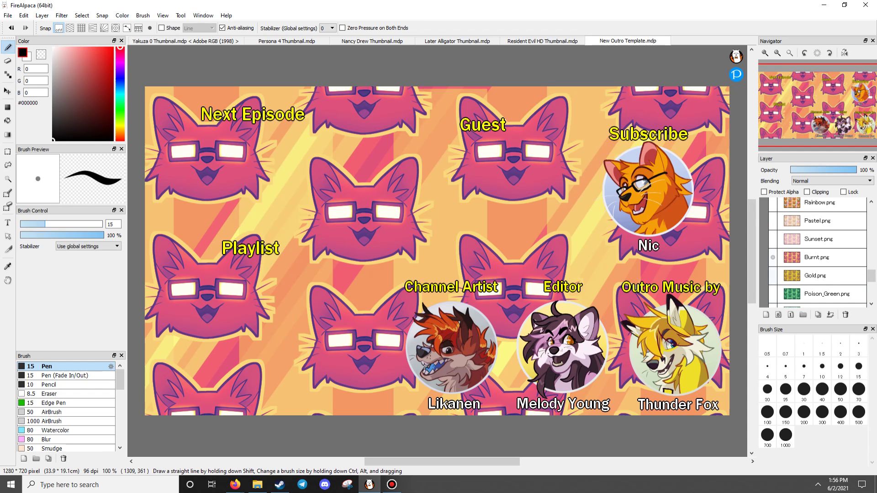
left_click(773, 239)
left_click(773, 220)
left_click(773, 221)
scroll(815, 254, "up", 1)
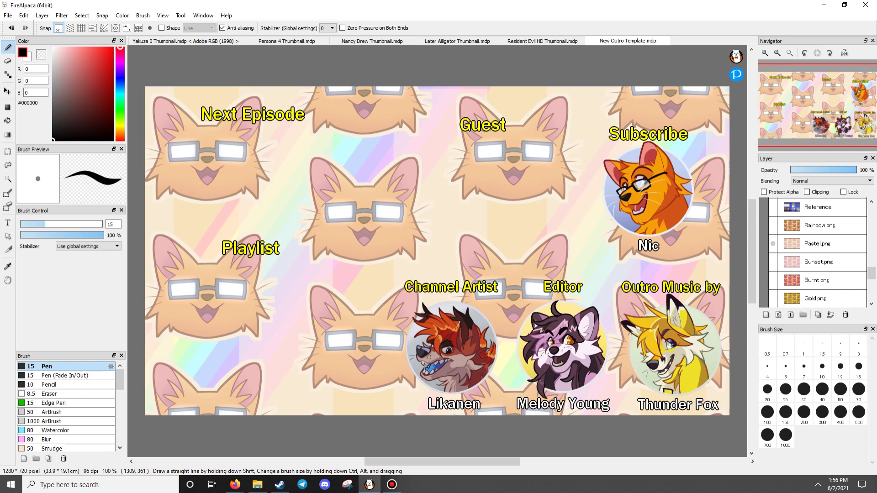
- Keep the orange cats on the rainbow pattern and shade the left panel darker
left_click(773, 225)
left_click(773, 225)
scroll(816, 253, "up", 2)
scroll(816, 253, "up", 1)
scroll(816, 254, "up", 1)
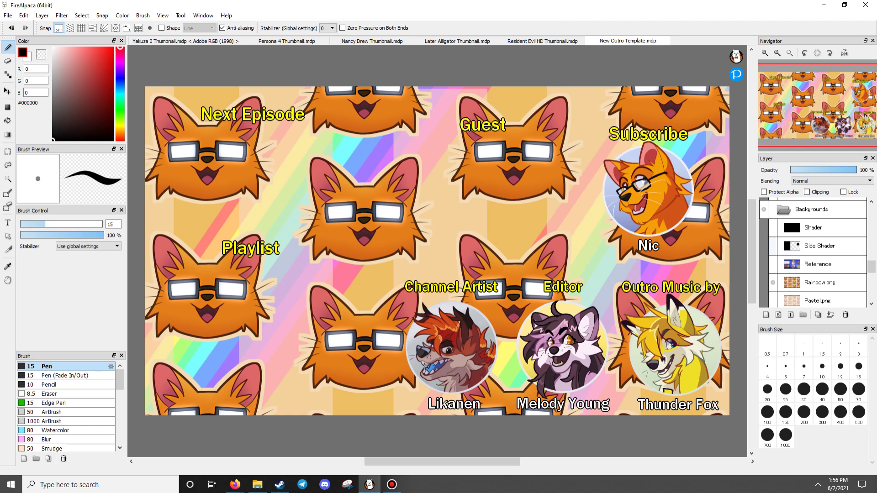
left_click(773, 245)
left_click(772, 228)
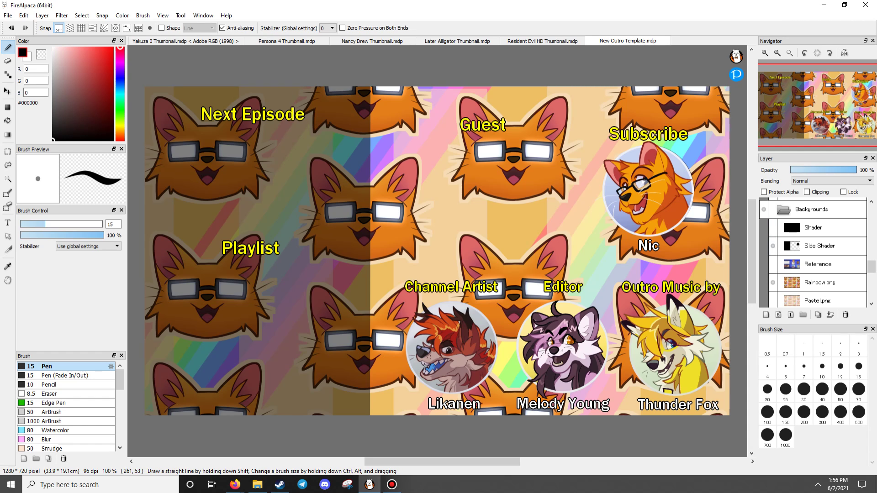
- Turn on the Shader dimming, hide Rainbow.png and show the Poison_Green cat pattern
left_click(773, 228)
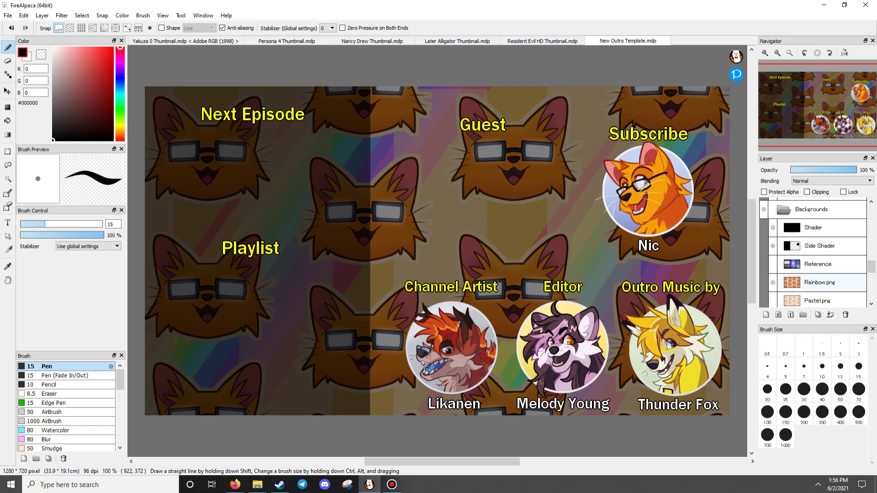
scroll(815, 254, "down", 1)
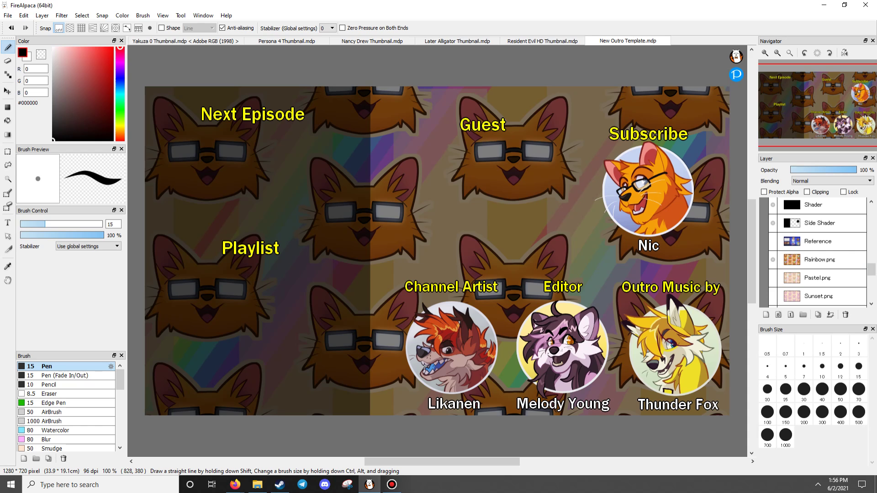
left_click(773, 260)
scroll(816, 253, "down", 3)
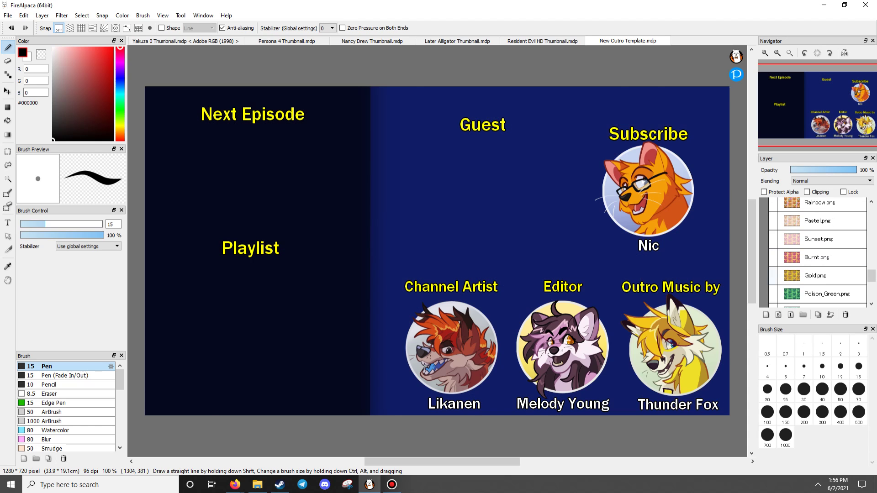
left_click(773, 294)
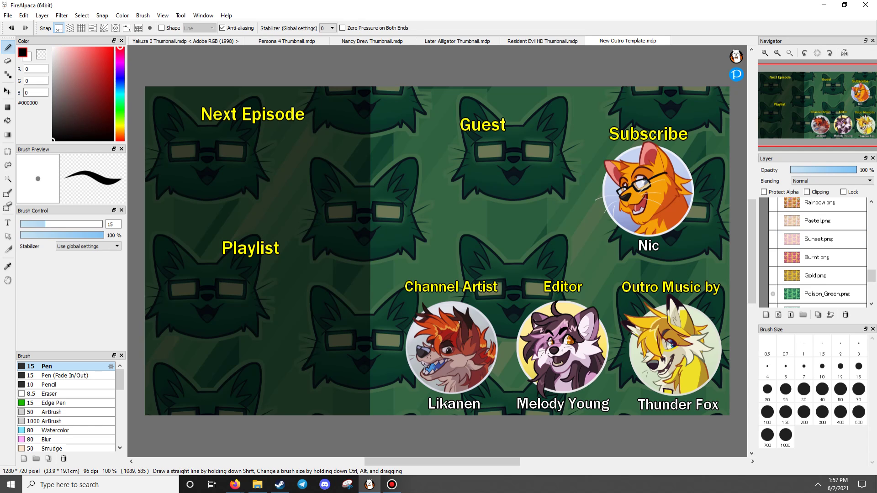
scroll(815, 254, "up", 5)
scroll(816, 254, "up", 5)
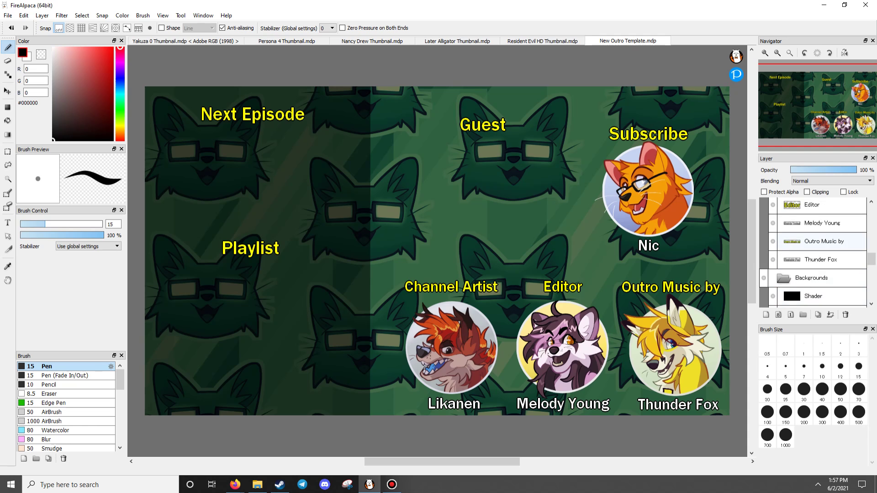
scroll(815, 254, "up", 3)
scroll(816, 254, "up", 3)
scroll(815, 253, "down", 3)
scroll(816, 253, "up", 3)
scroll(739, 217, "down", 4)
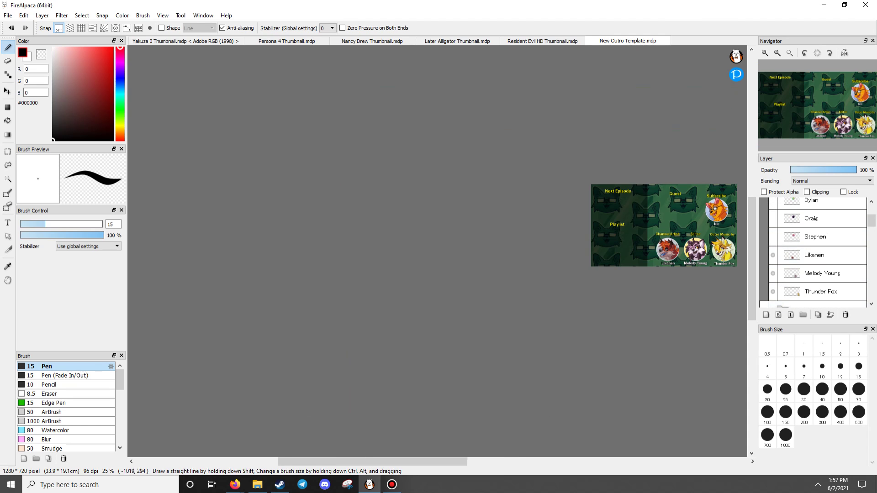
scroll(475, 218, "up", 2)
scroll(475, 218, "up", 1)
scroll(475, 218, "up", 2)
scroll(475, 218, "up", 3)
scroll(579, 236, "down", 1)
scroll(577, 236, "up", 1)
scroll(555, 220, "down", 1)
scroll(429, 185, "up", 1)
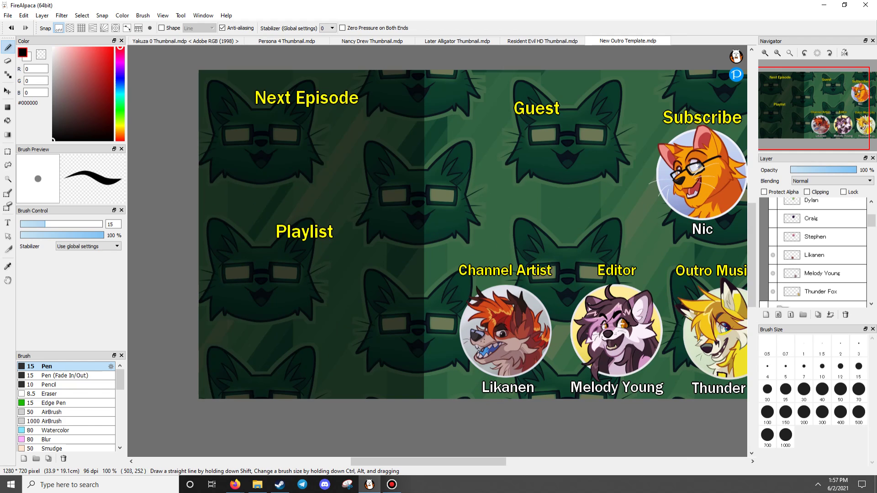
scroll(611, 247, "down", 1)
scroll(815, 250, "up", 2)
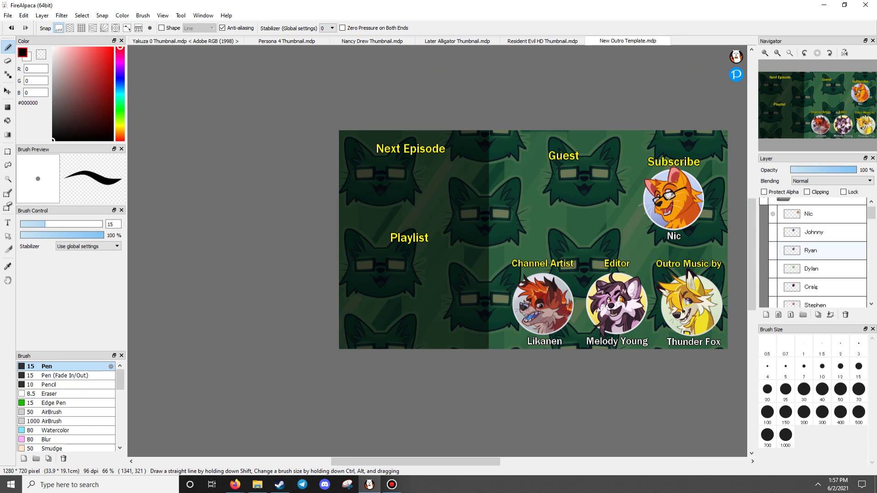
scroll(815, 248, "up", 1)
- Try several guest icons and a name under Guest, ending on Johnny's icon
left_click(773, 242)
scroll(816, 248, "down", 1)
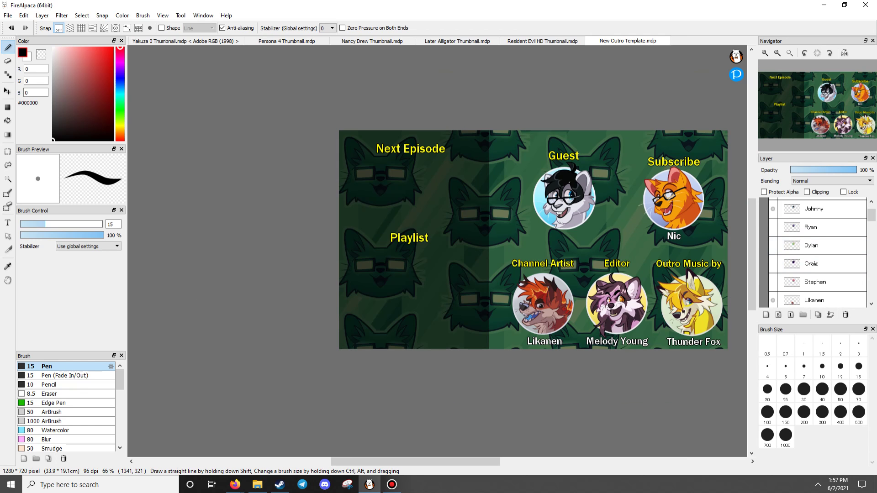
scroll(816, 248, "down", 2)
scroll(816, 248, "down", 1)
left_click(773, 234)
scroll(815, 248, "up", 2)
scroll(815, 248, "up", 2)
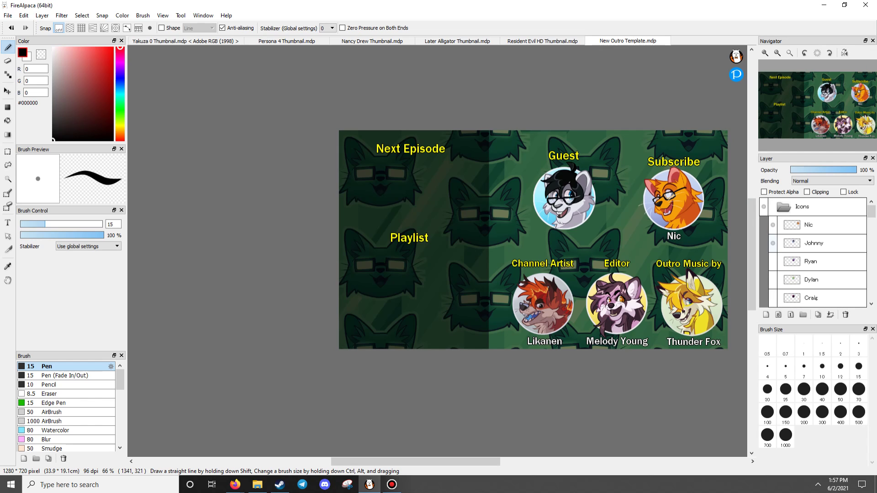
left_click(773, 243)
scroll(815, 248, "down", 1)
scroll(815, 248, "down", 1)
scroll(815, 248, "down", 1)
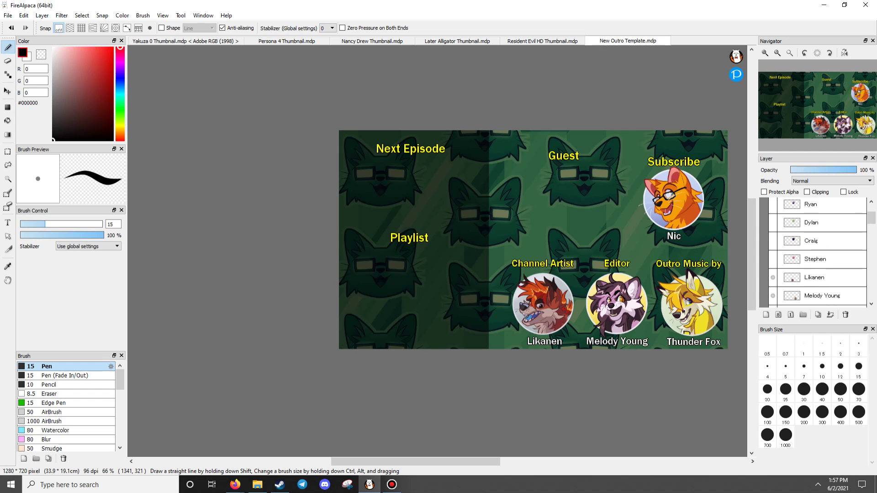
left_click(773, 259)
left_click(773, 240)
left_click(773, 222)
scroll(816, 248, "up", 1)
left_click(772, 215)
scroll(815, 248, "up", 1)
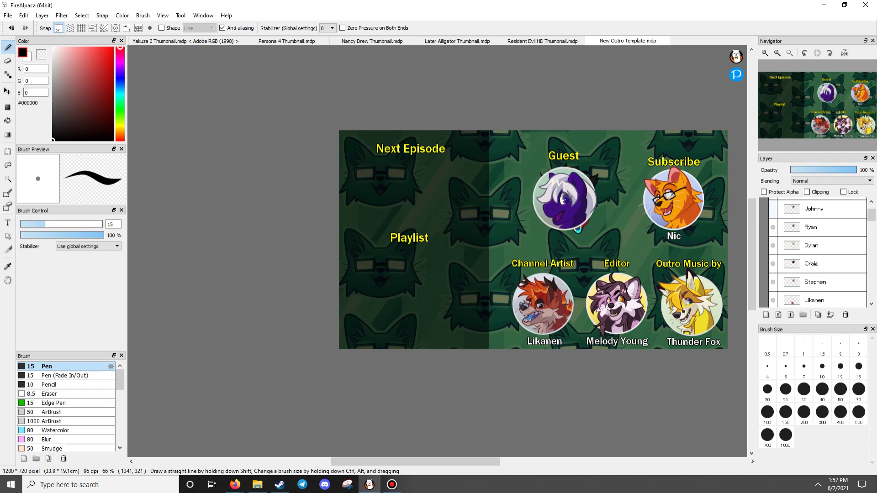
left_click(773, 215)
scroll(815, 248, "down", 2)
scroll(815, 248, "down", 2)
scroll(815, 248, "down", 2)
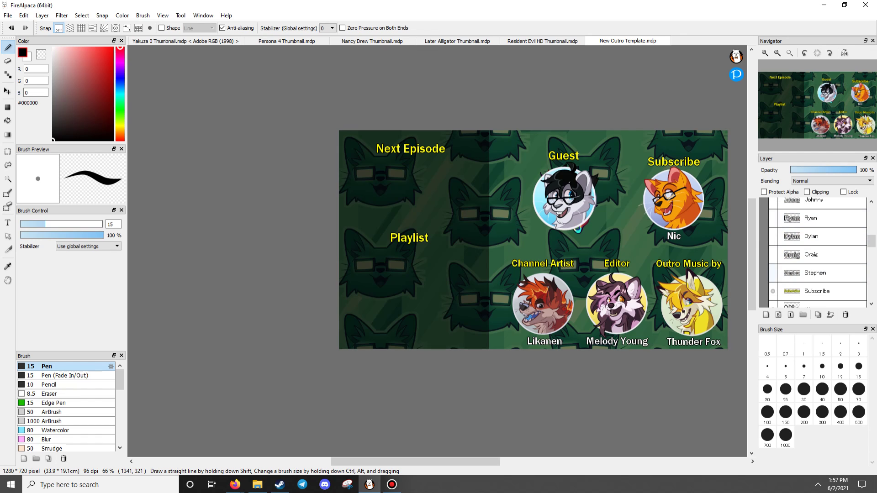
- Try the names Stephen, Dylan and Johnny under Guest, then hide all guest names
left_click(773, 273)
left_click(773, 236)
scroll(815, 253, "up", 1)
left_click(773, 223)
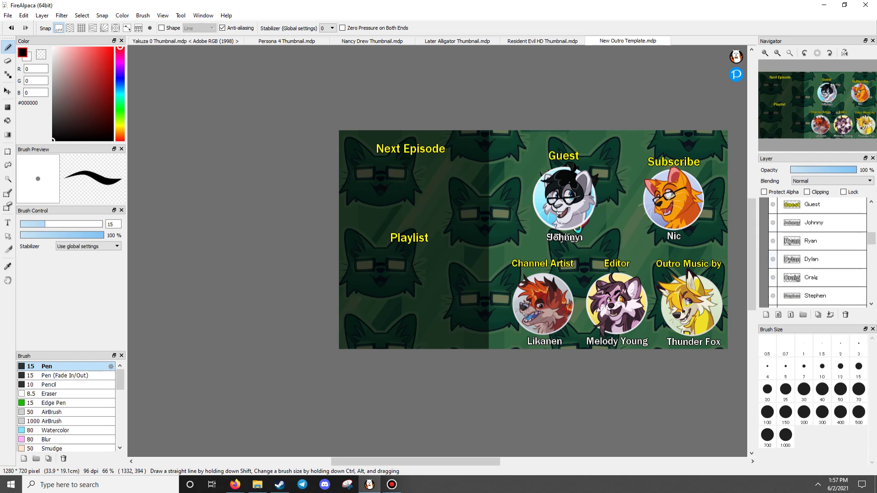
left_click(773, 222)
left_click(773, 241)
left_click(773, 259)
left_click(773, 278)
scroll(816, 253, "down", 1)
scroll(816, 254, "up", 3)
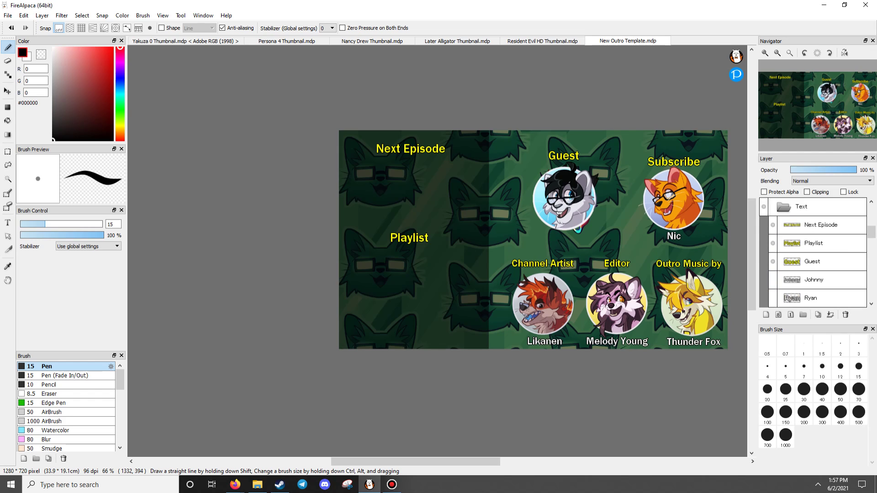
scroll(815, 253, "down", 1)
scroll(816, 254, "down", 1)
scroll(815, 254, "down", 1)
scroll(815, 254, "down", 1)
scroll(816, 254, "up", 1)
scroll(816, 254, "up", 1)
- Hide the Johnny, Ryan, Dylan, Craig and Stephen guest icons
left_click(772, 220)
left_click(773, 239)
left_click(772, 256)
left_click(773, 275)
left_click(773, 294)
scroll(773, 293, "down", 2)
scroll(818, 254, "down", 1)
scroll(815, 254, "down", 1)
scroll(815, 254, "down", 1)
scroll(815, 253, "down", 2)
scroll(816, 254, "down", 1)
scroll(812, 268, "down", 4)
- Briefly show Dylan's name and icon under Guest, then hide both again
left_click(773, 247)
scroll(816, 254, "up", 2)
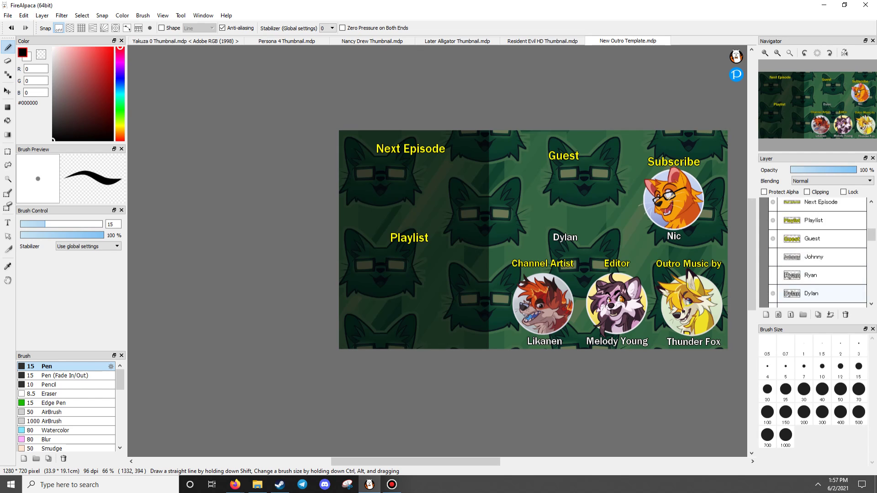
scroll(815, 253, "up", 3)
scroll(815, 254, "up", 3)
left_click(773, 234)
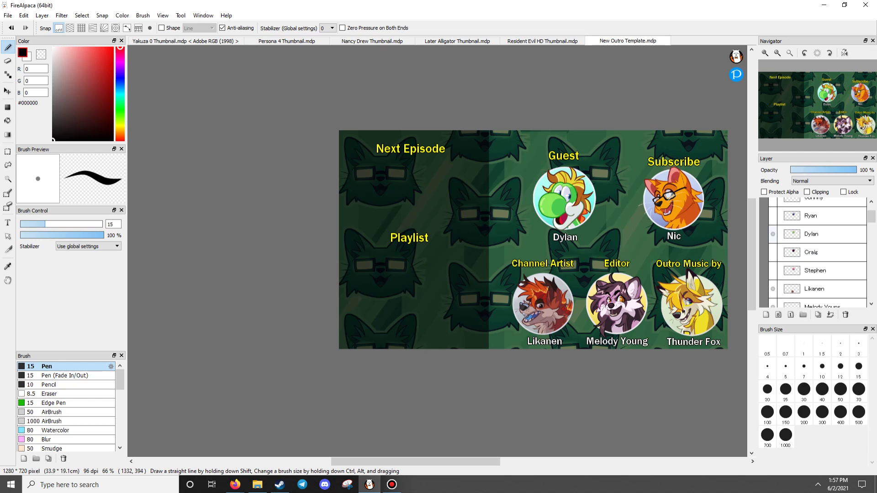
left_click(773, 234)
scroll(816, 254, "down", 4)
scroll(816, 253, "down", 4)
left_click(772, 236)
scroll(815, 254, "up", 3)
scroll(815, 254, "up", 3)
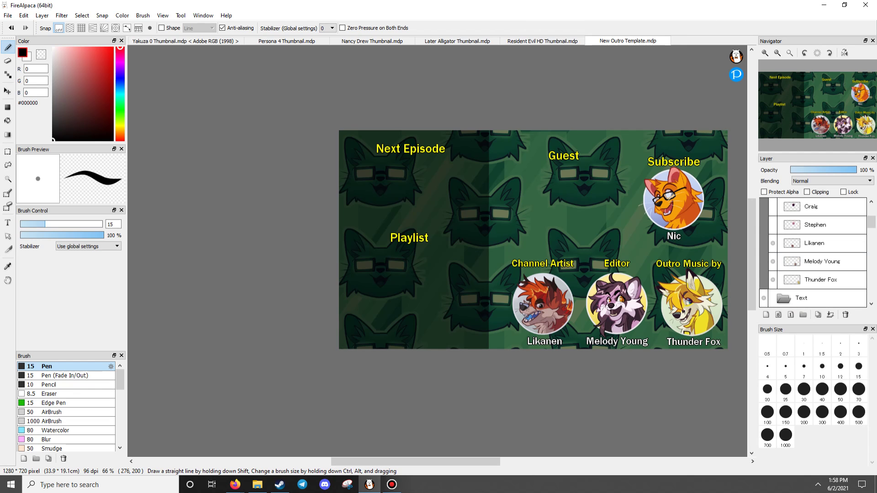
scroll(545, 203, "up", 1)
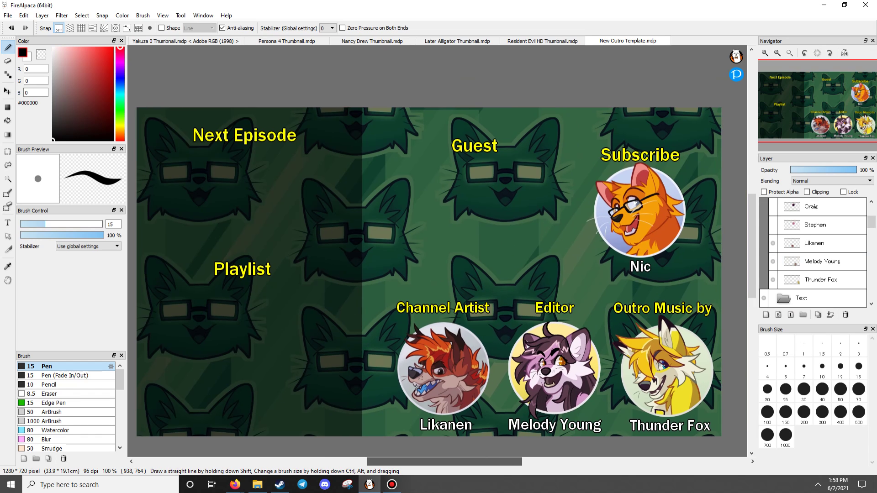
left_click_drag(439, 463, 442, 462)
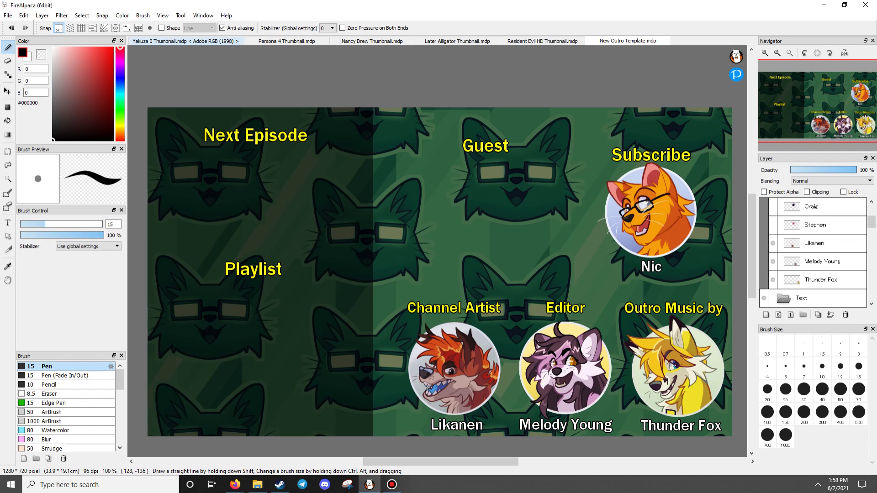
- In the Yakuza 0 thumbnail, preview the Layer4, tuxedo and Layer3 cartoon cat characters
key("ctrl+Tab")
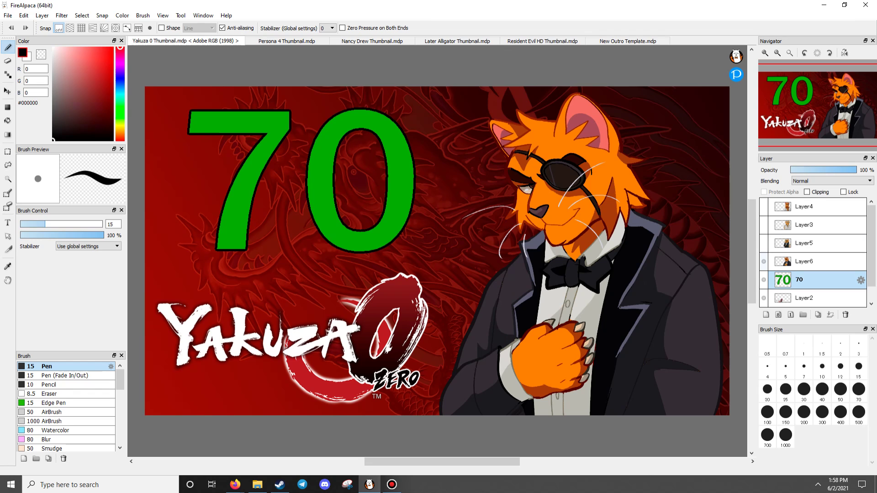
left_click(763, 261)
left_click(763, 207)
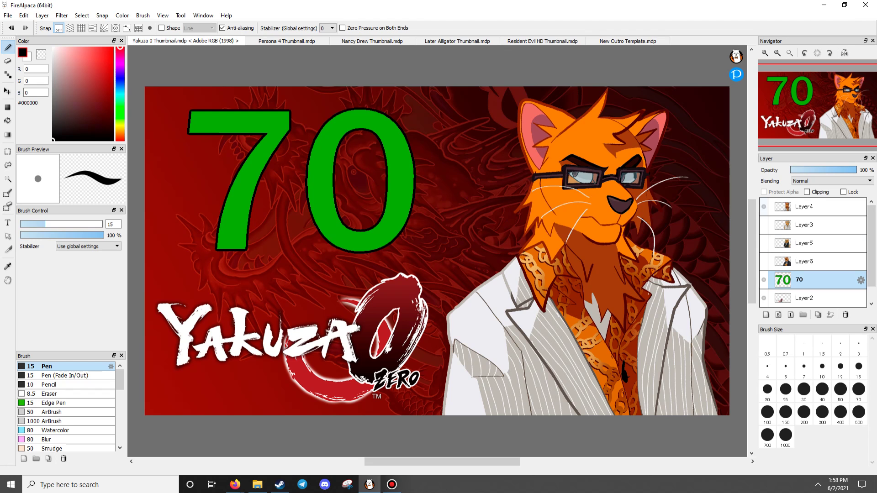
left_click(763, 207)
left_click(763, 243)
left_click(763, 224)
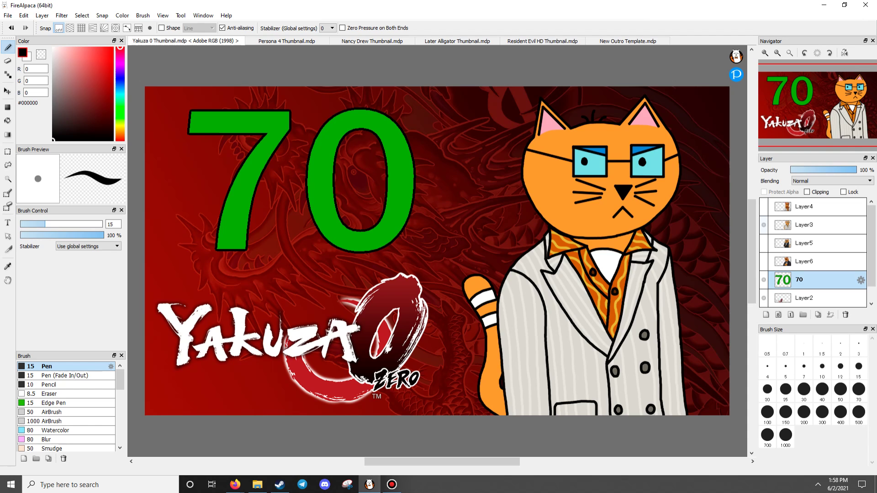
- Cycle through the white-suited cat, tuxedo cat and tiger-like character, hiding each
left_click(764, 225)
left_click(763, 207)
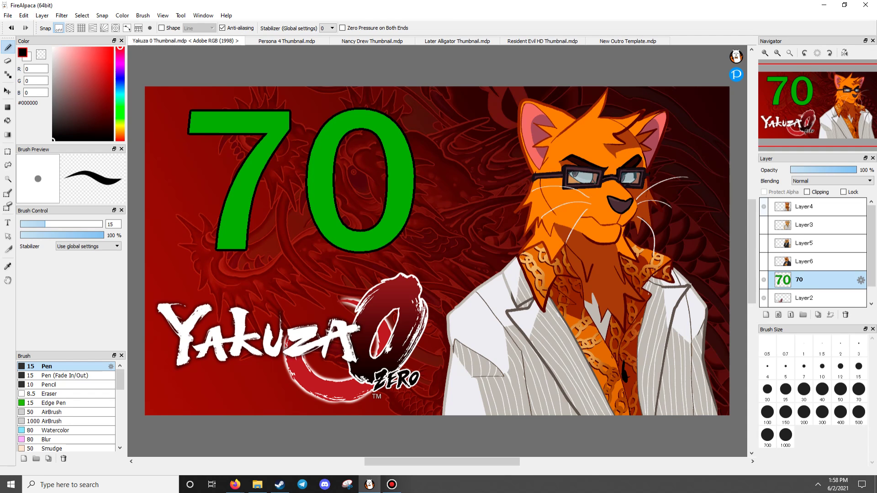
left_click(763, 207)
left_click(763, 243)
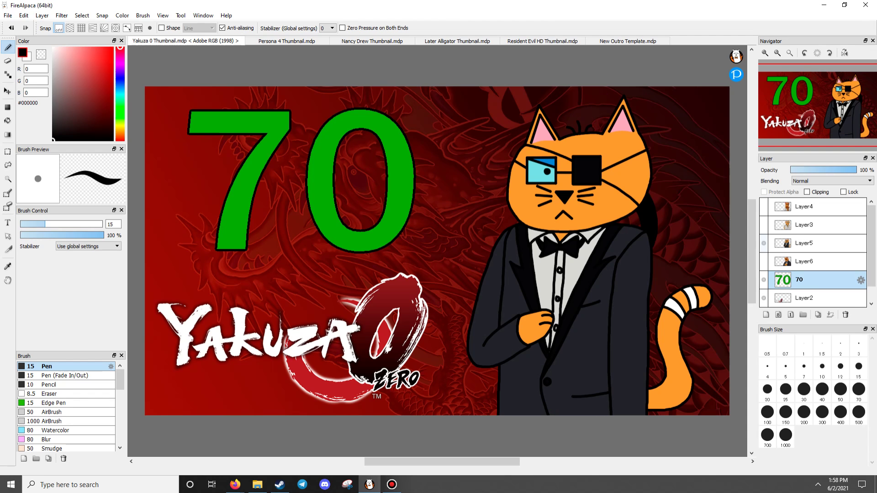
left_click(763, 243)
left_click(763, 261)
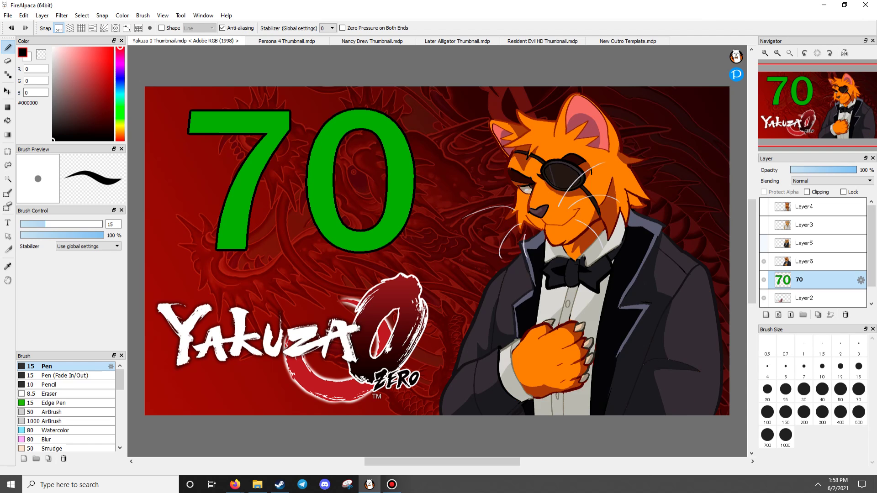
left_click(763, 260)
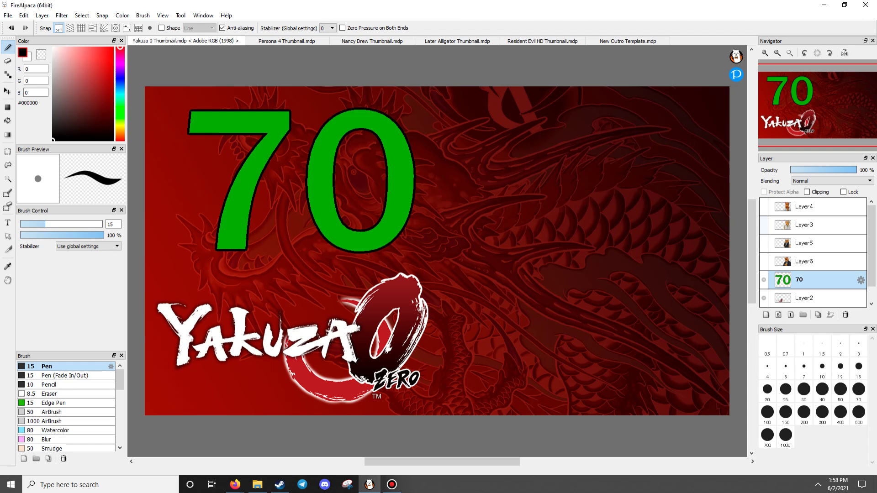
- Move Layer3 to the top, leave the detailed white-suited cat showing, then view Persona 4
left_click_drag(815, 225, 815, 205)
left_click(763, 207)
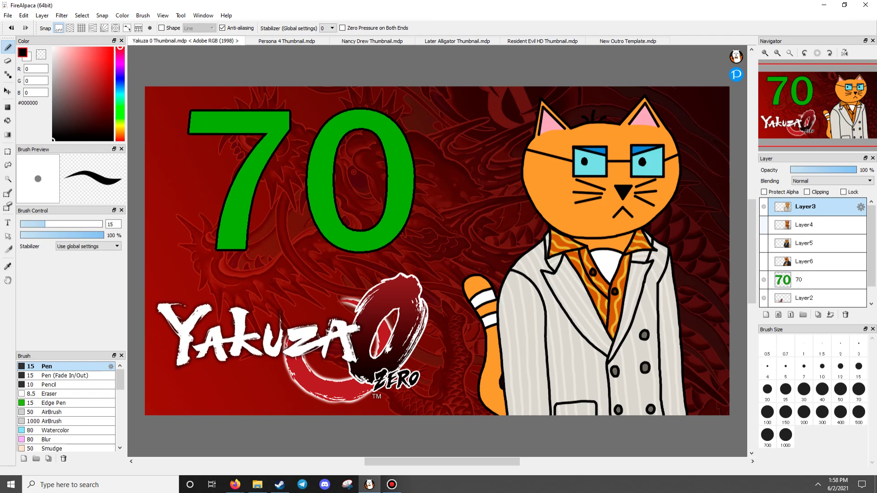
left_click(763, 225)
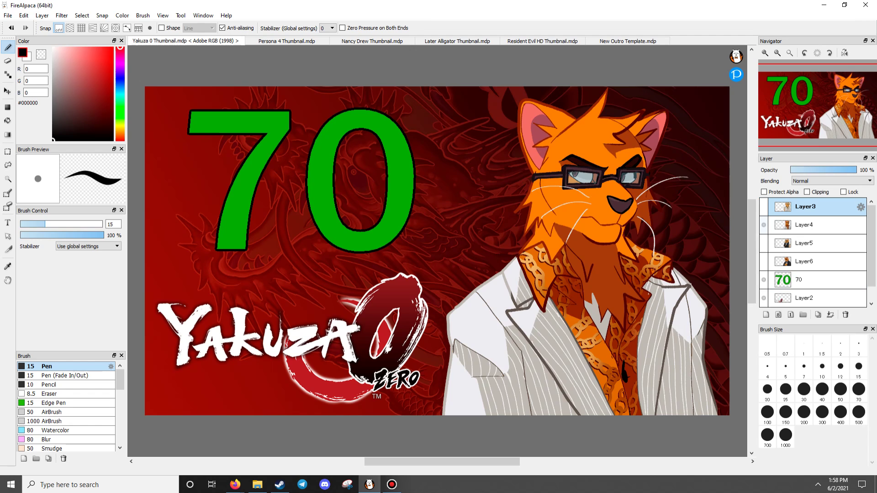
left_click(763, 206)
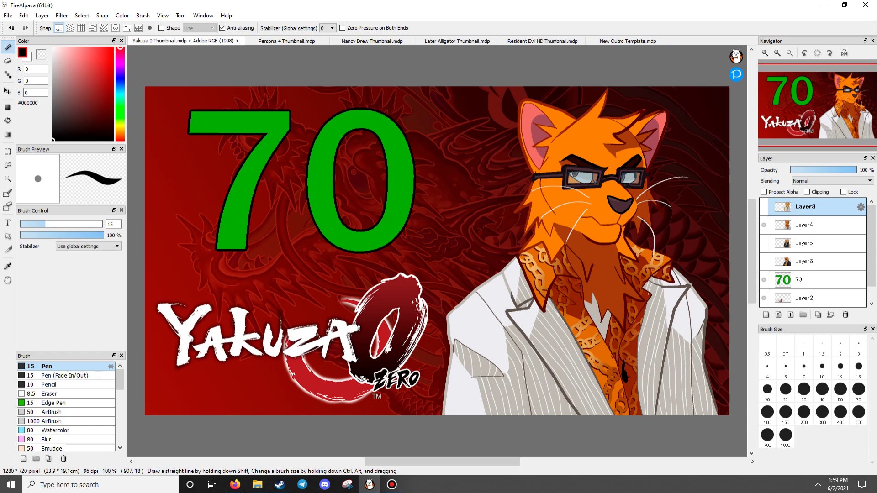
left_click(286, 40)
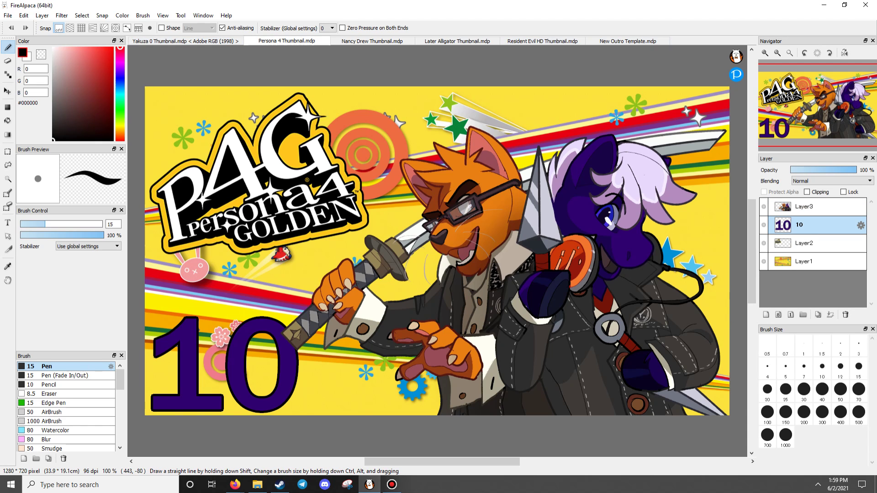
- Flip through the Nancy Drew and Later Alligator thumbnails, ending on Resident Evil HD
left_click(371, 41)
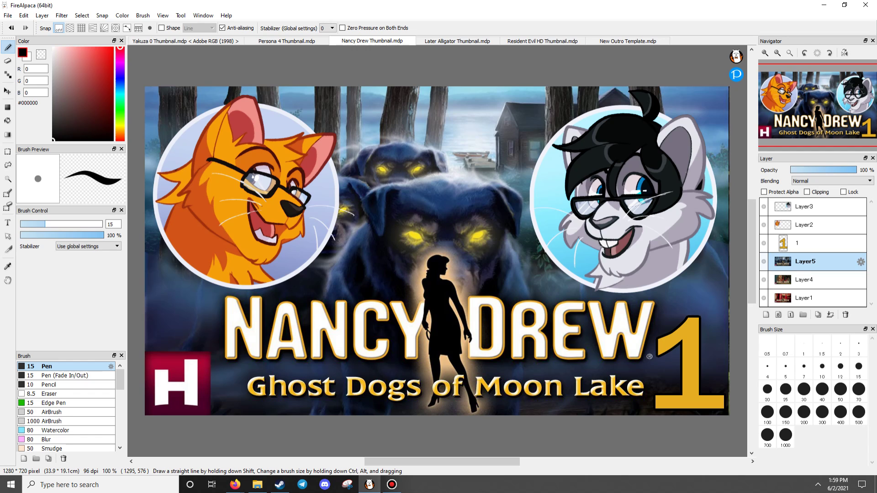
key("ctrl+Tab")
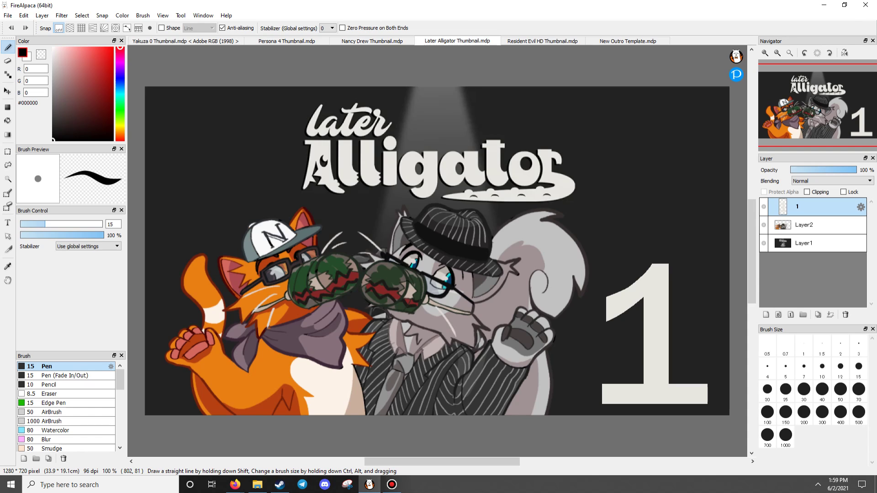
left_click(542, 41)
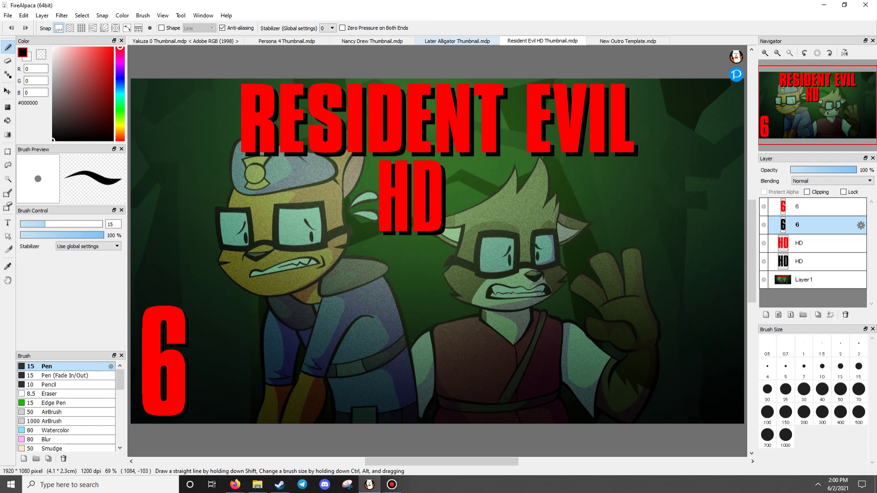
- Glance at the Persona 4 thumbnail and come back to the outro template
left_click(628, 40)
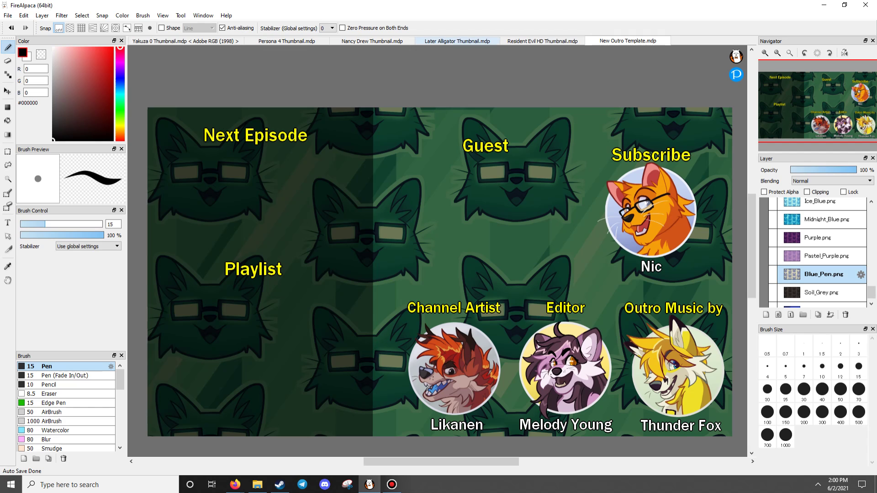
left_click(286, 41)
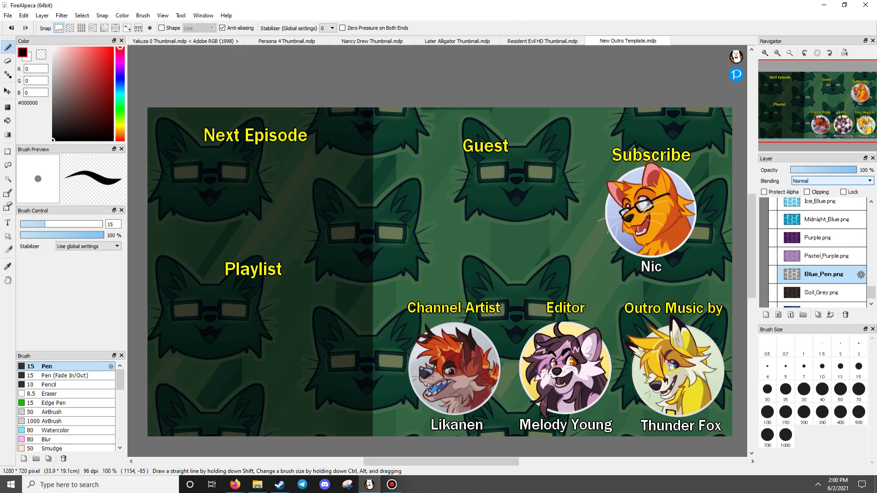
left_click(627, 41)
scroll(819, 253, "up", 3)
scroll(819, 254, "up", 2)
- Swap Poison_Green for the Gold background, toggle Shader off and on, then view Persona 4
left_click(773, 263)
left_click(773, 282)
scroll(819, 254, "up", 4)
scroll(819, 254, "up", 1)
left_click(773, 239)
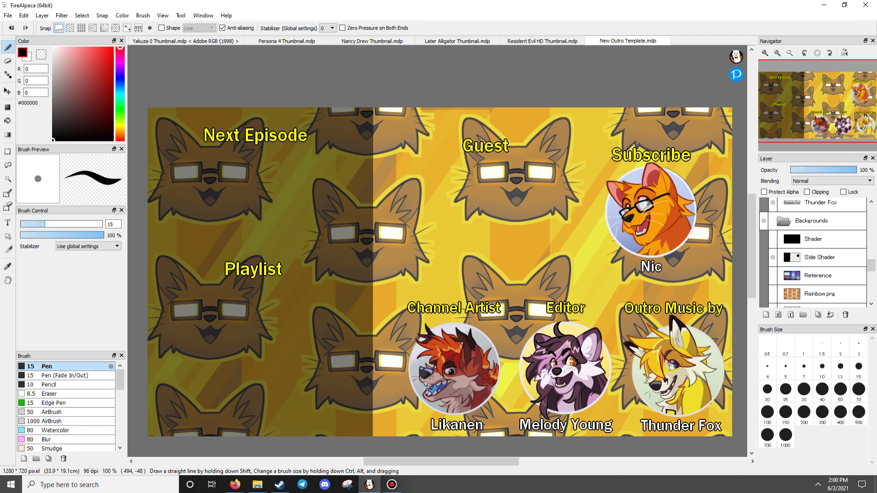
scroll(815, 254, "down", 1)
scroll(816, 253, "up", 1)
left_click(774, 239)
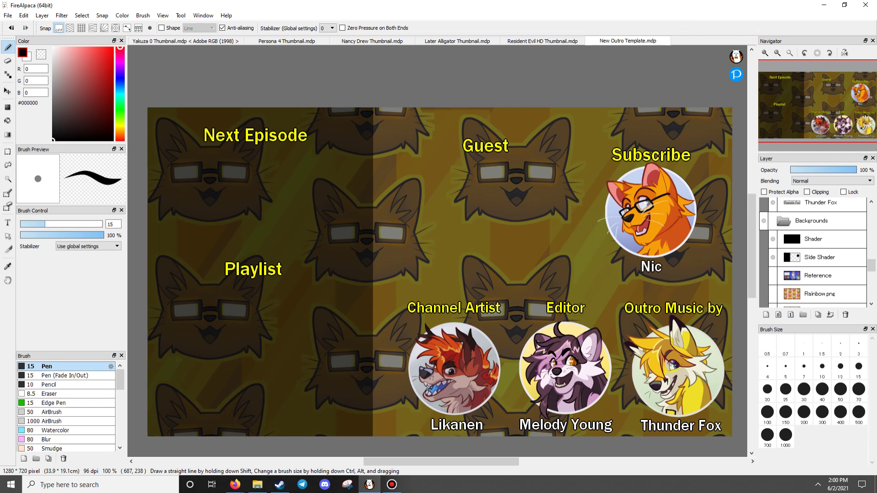
left_click(286, 40)
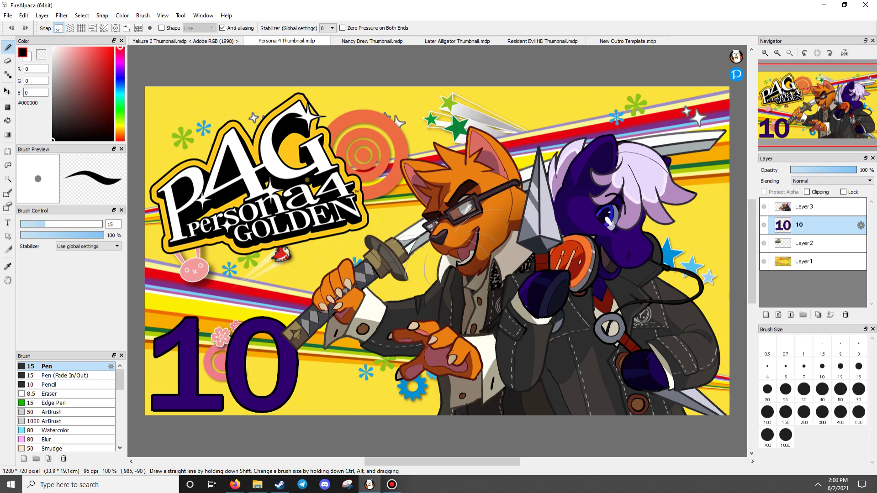
- On the Yakuza 0 thumbnail, hide Layer4's white-suited cat and show Layer6's eyepatched tuxedo cat
left_click(185, 41)
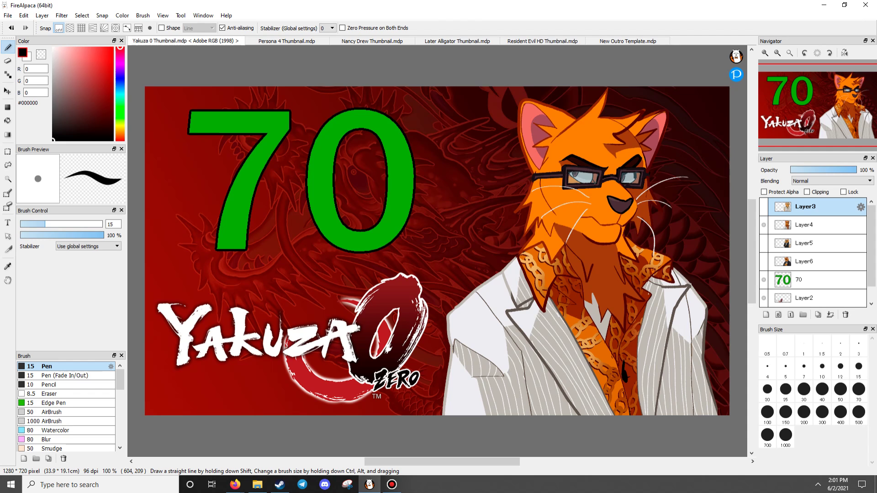
left_click(763, 225)
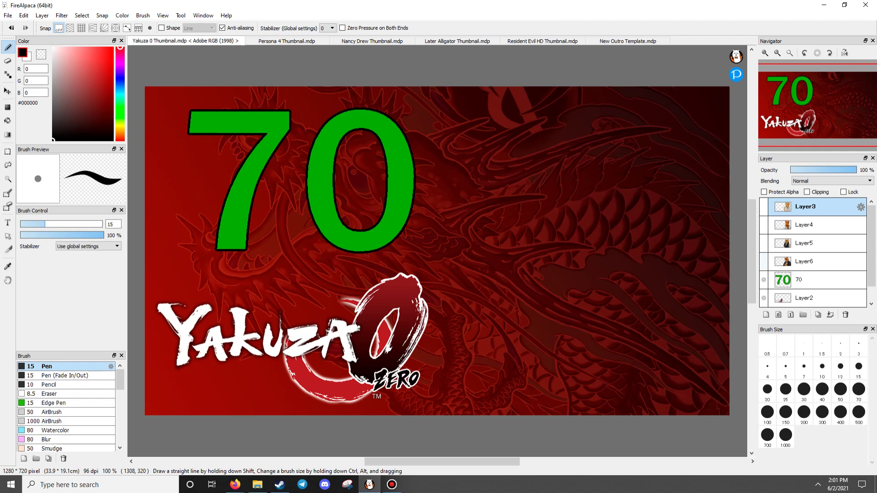
left_click(764, 260)
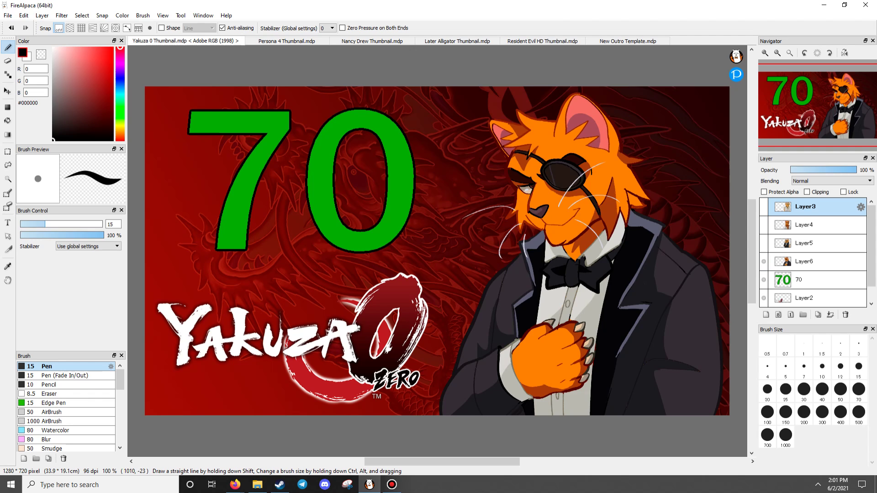